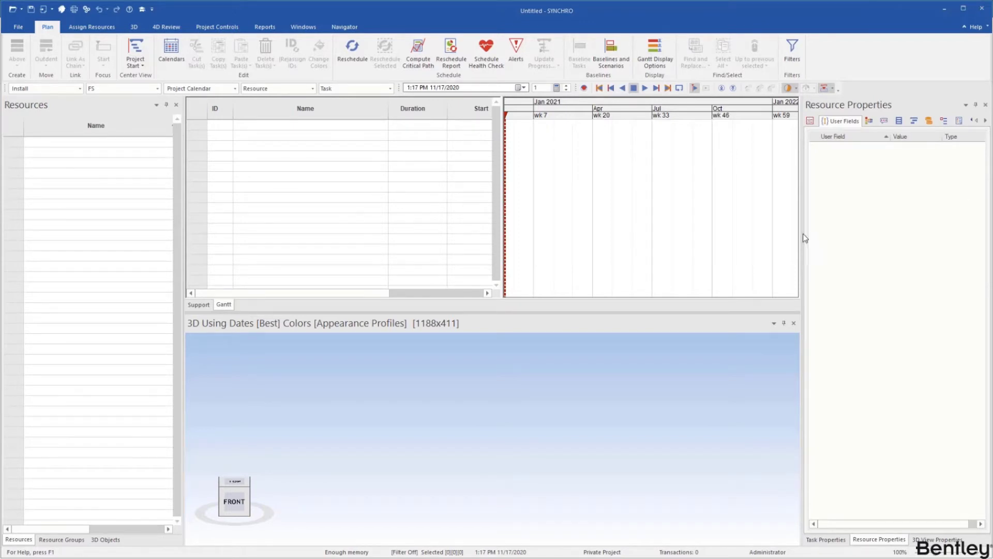
Open a private project and choose Training Building Assigned.sp from the tutorial .sp Files folder.
click(24, 30)
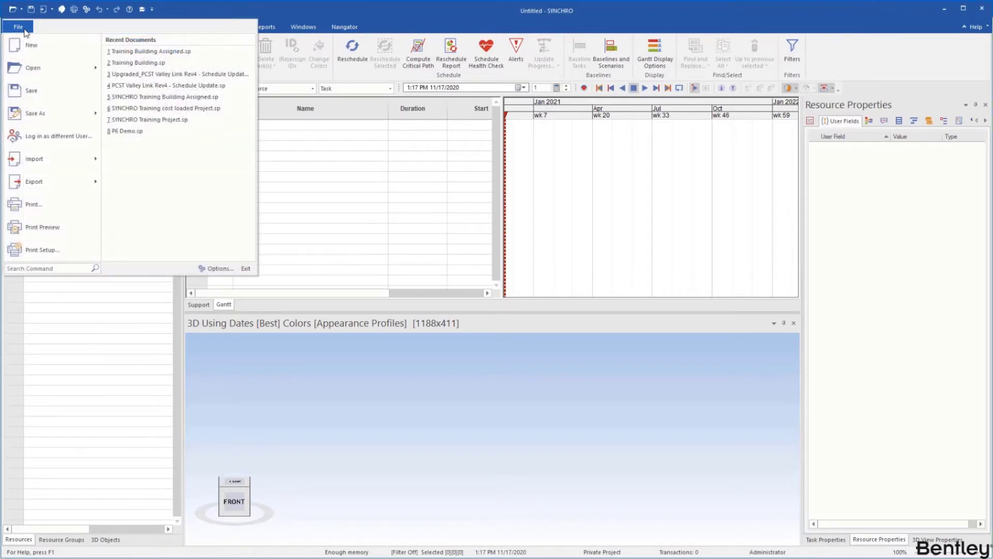
mouse_move(31, 68)
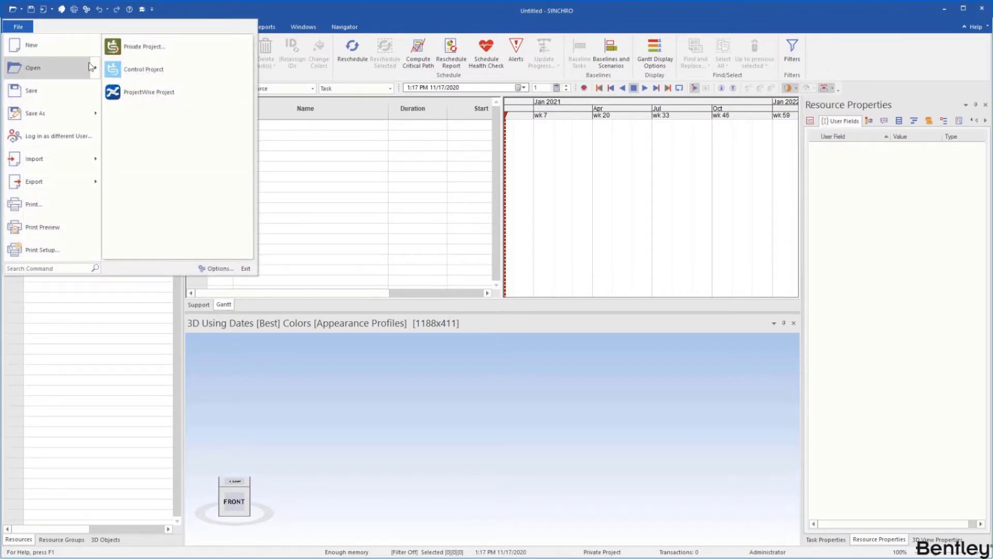
click(145, 47)
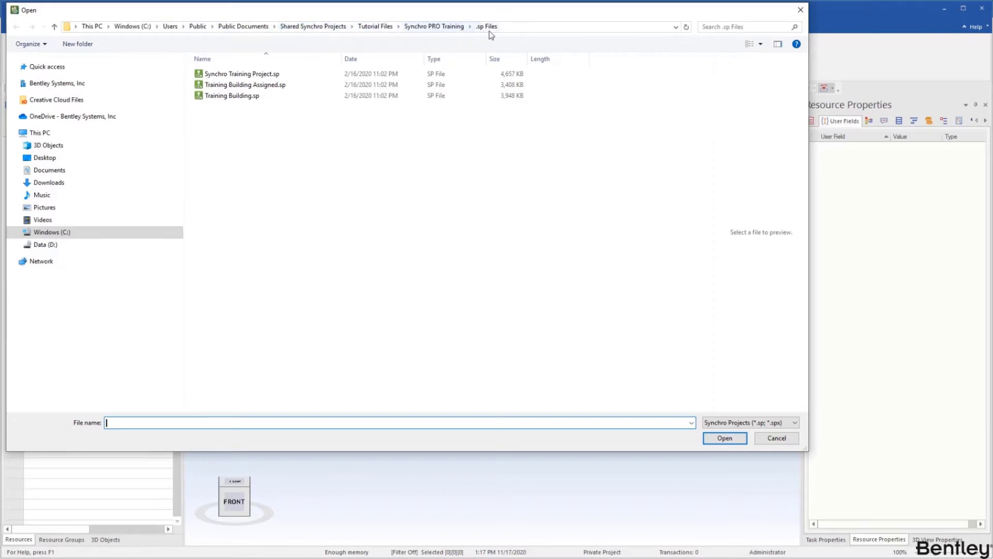
double_click(265, 87)
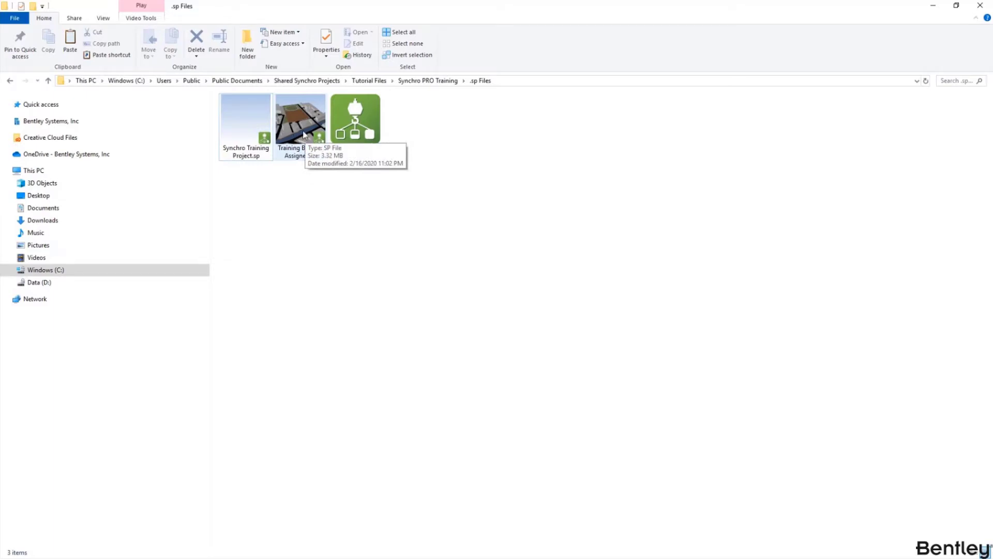
Open Training Building Assigned.sp from the .sp Files folder in File Explorer.
double_click(346, 116)
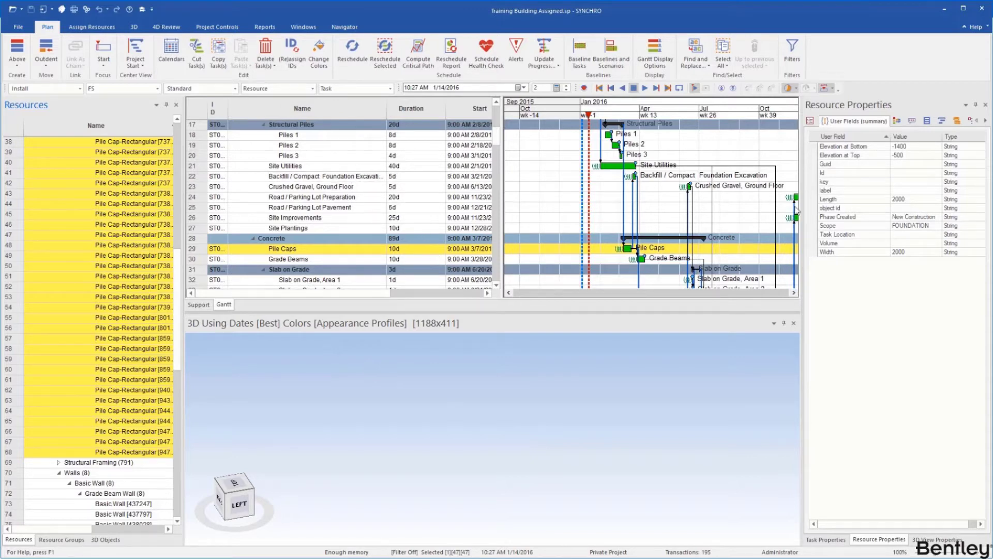
Tick Objects of scene in the 3D Objects tree so all seven .dwfx models show.
click(99, 540)
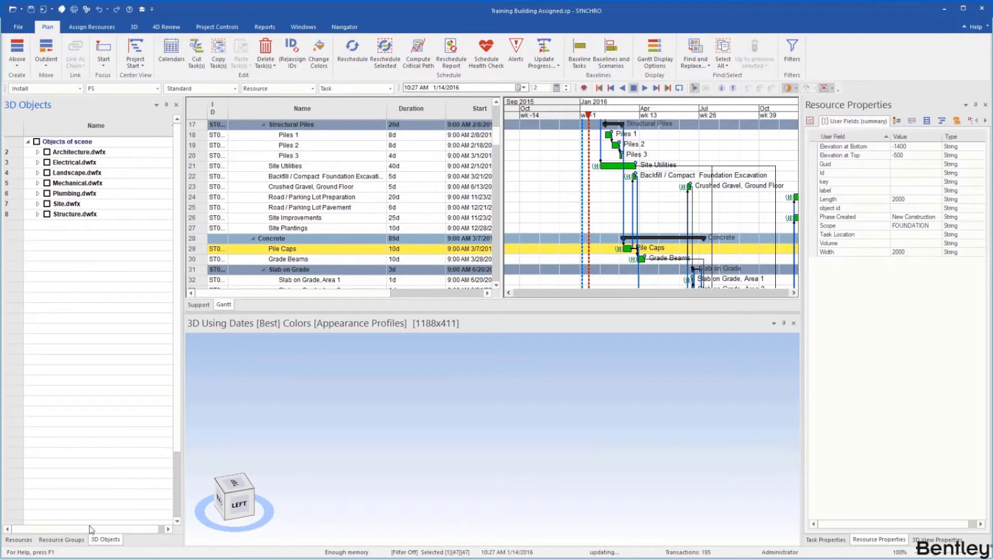
click(36, 142)
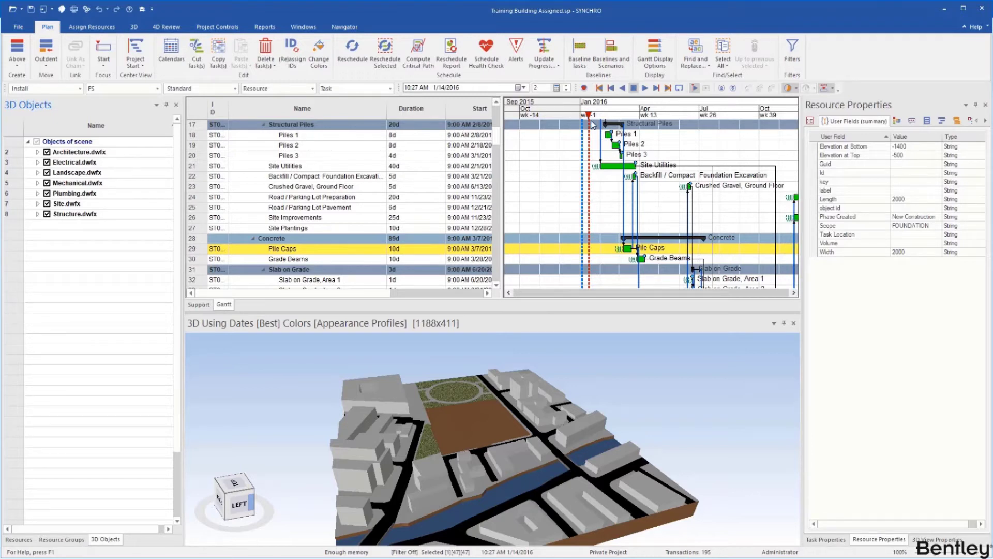
Drag the project date forward to 7/27/2017, then show the Resources tree scrolled to the top.
mouse_move(591, 118)
mouse_down()
mouse_move(652, 117)
mouse_move(783, 148)
mouse_up()
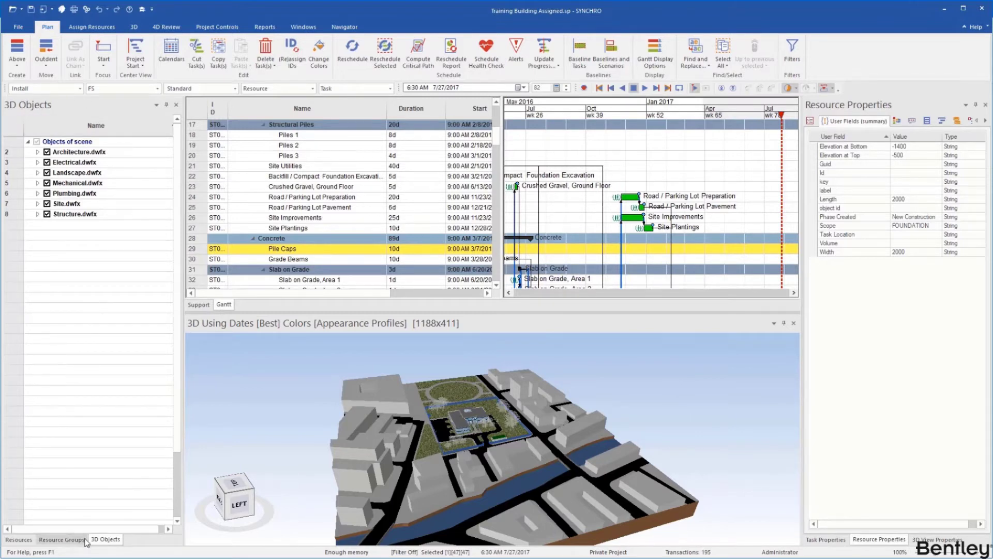
click(19, 540)
drag(176, 338, 189, 130)
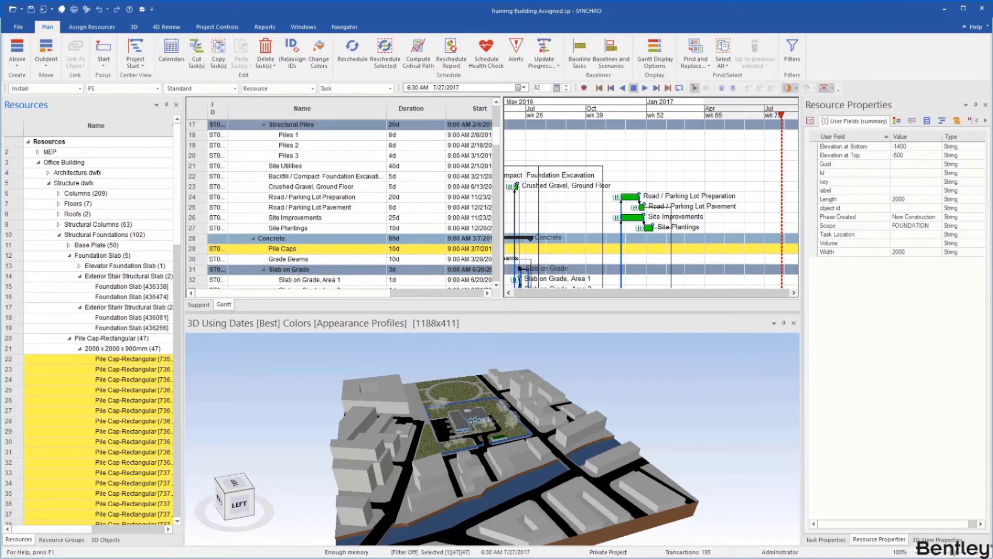
Zoom into the building and select two round columns, widening the properties panel.
scroll(457, 451, up, 5)
scroll(456, 449, up, 2)
click(502, 449)
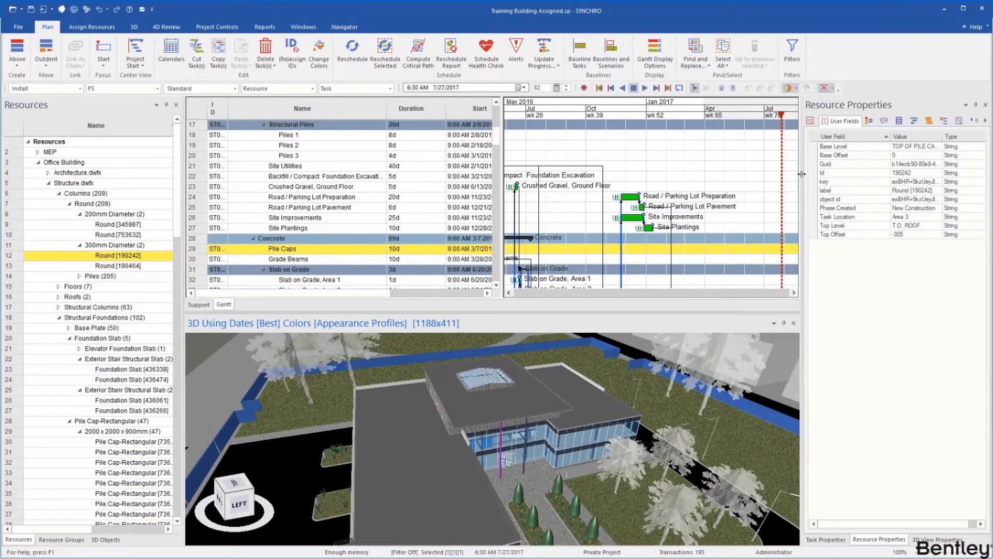
drag(800, 174, 771, 174)
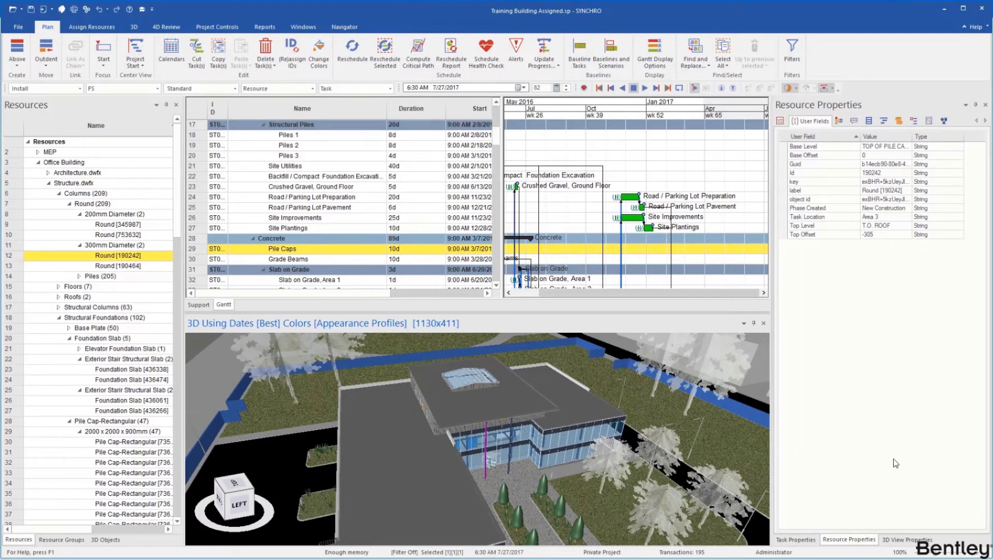
scroll(507, 447, up, 3)
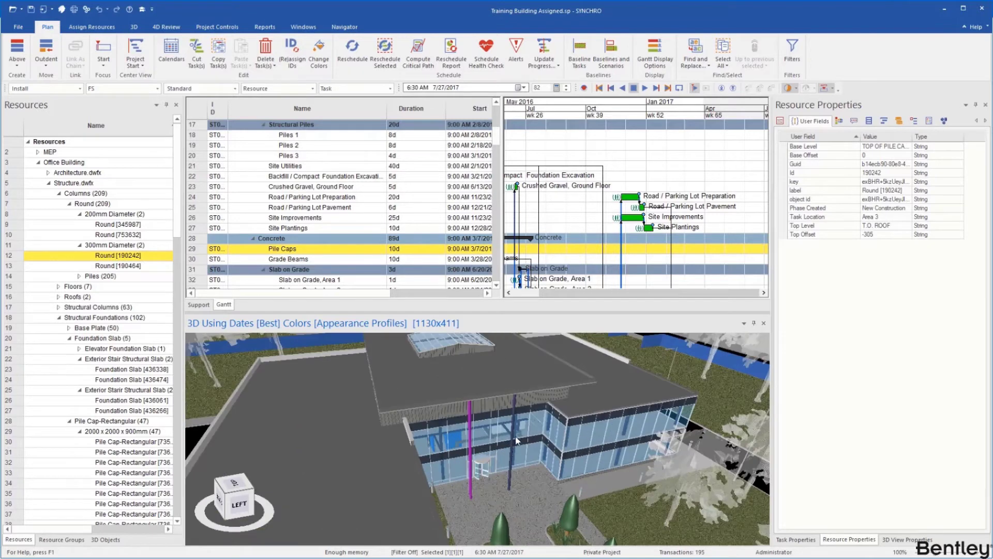
ctrl+click(513, 439)
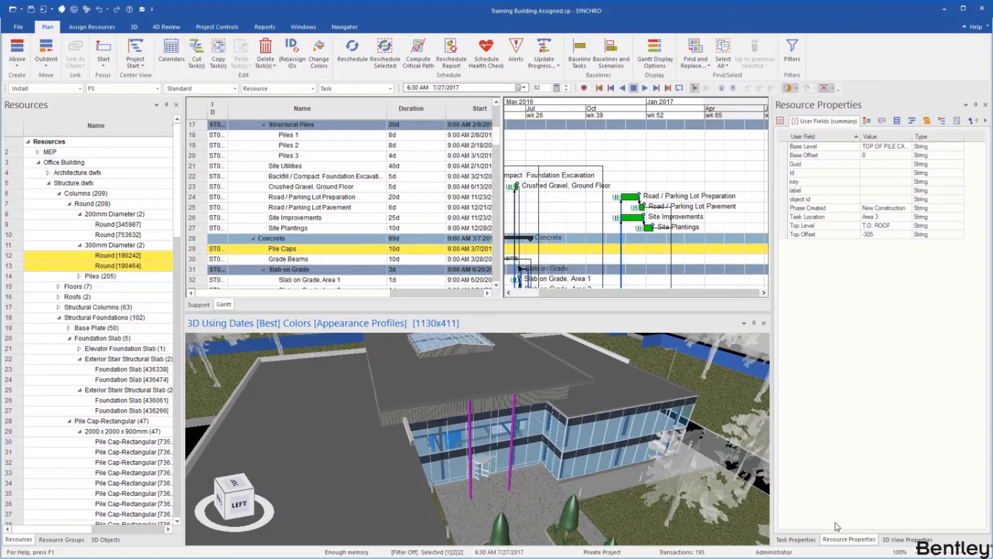
Show Task Properties, add the Grade Beams task to the selection, then clear it.
click(797, 541)
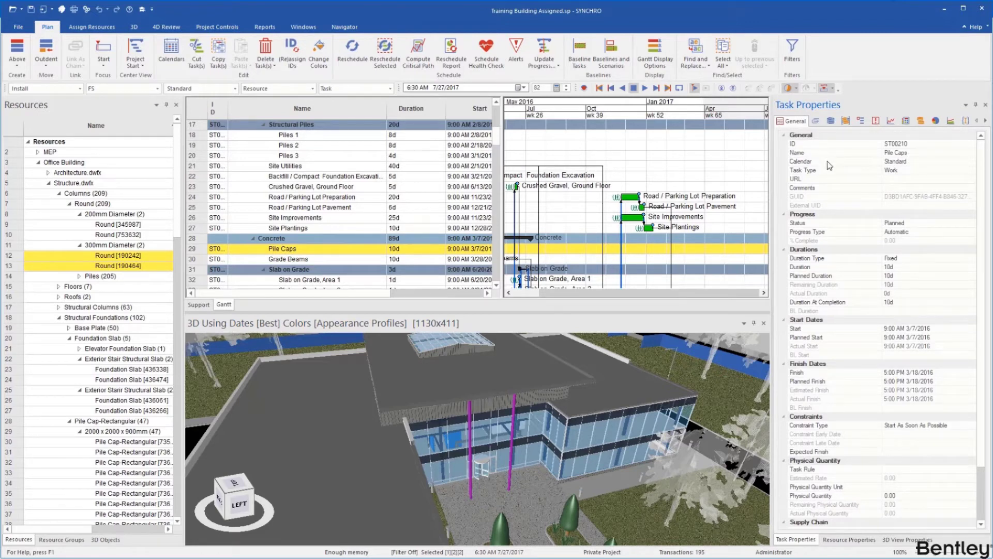
ctrl+click(297, 258)
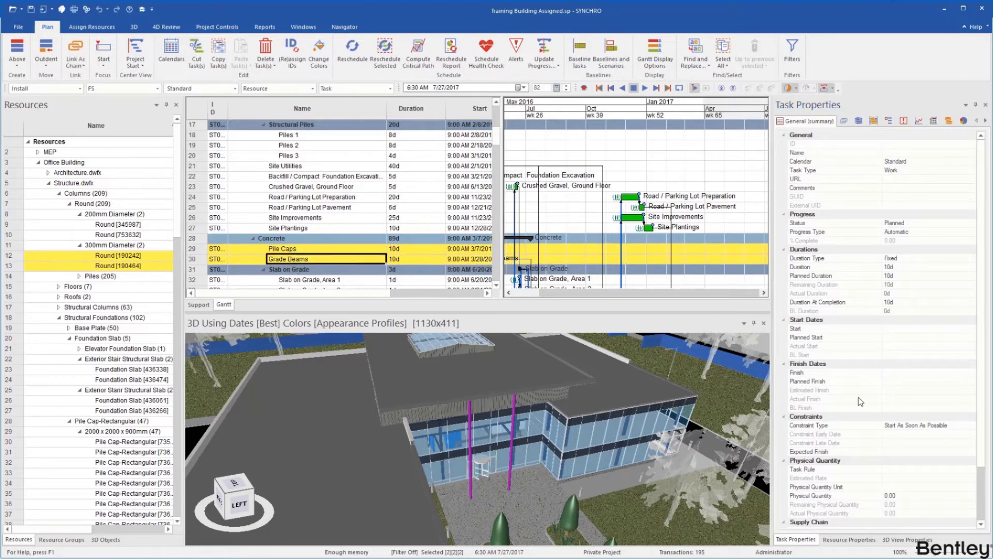
click(101, 275)
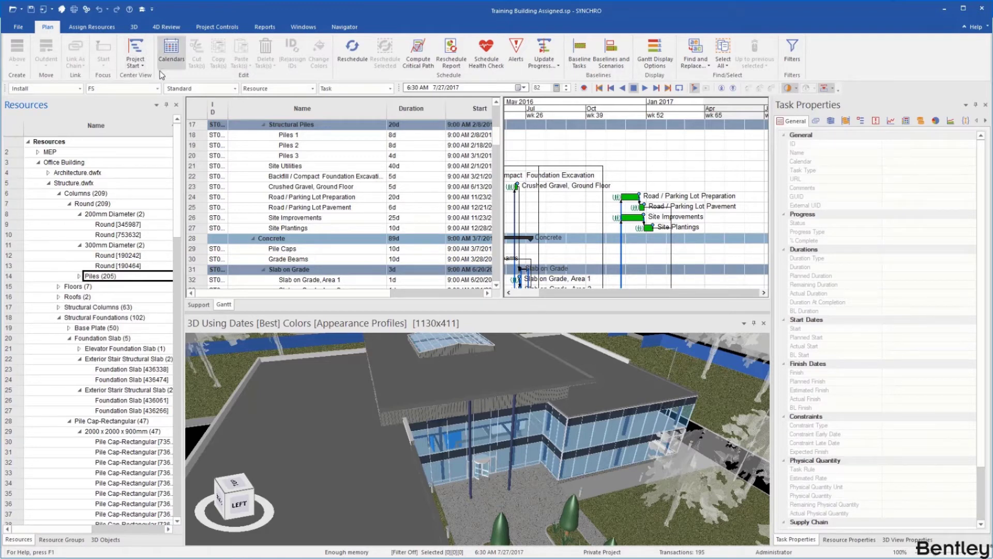
Select the Crushed Gravel, Ground Floor task and open the Filters panel of task filters.
click(330, 186)
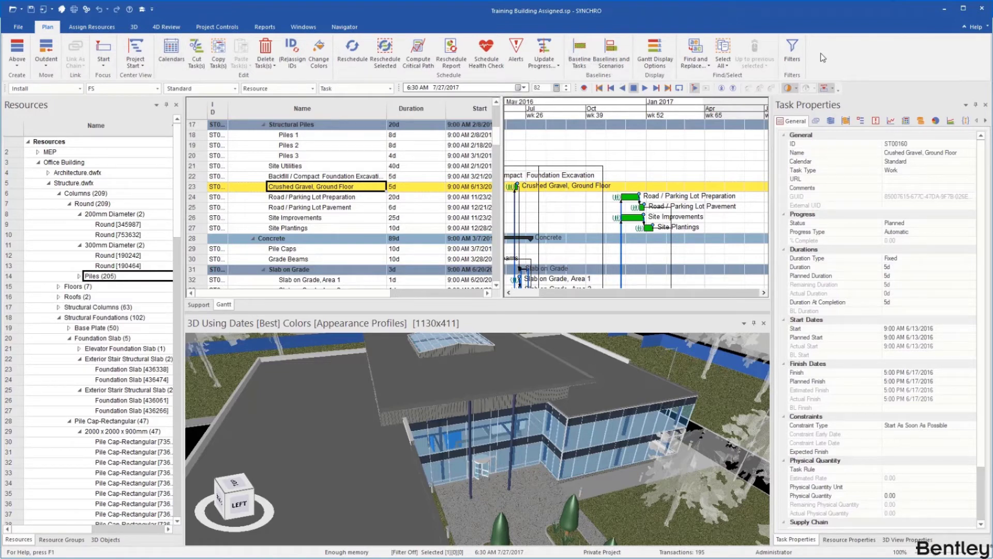
click(790, 49)
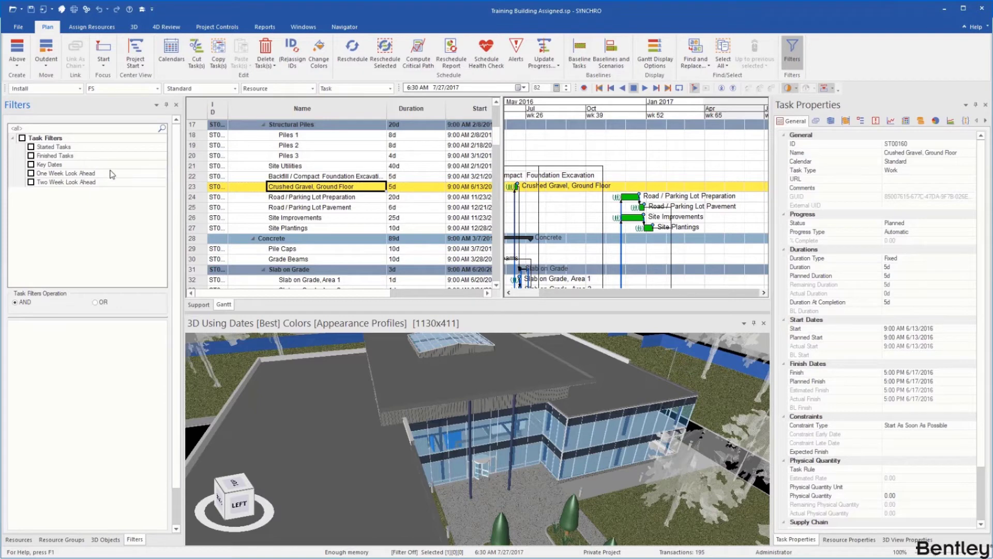
click(171, 30)
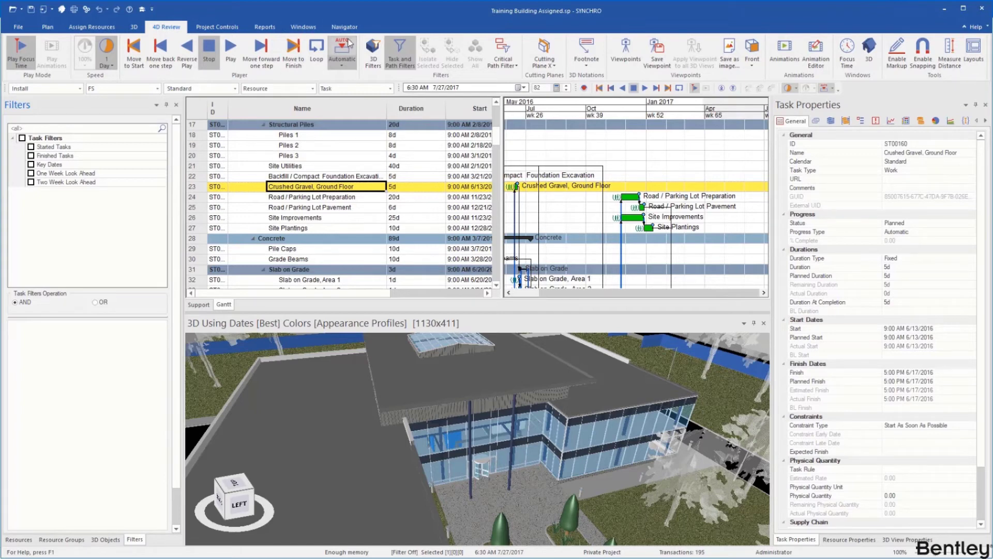
Open the User Fields panel from the Navigator tools in place of Filters.
click(299, 30)
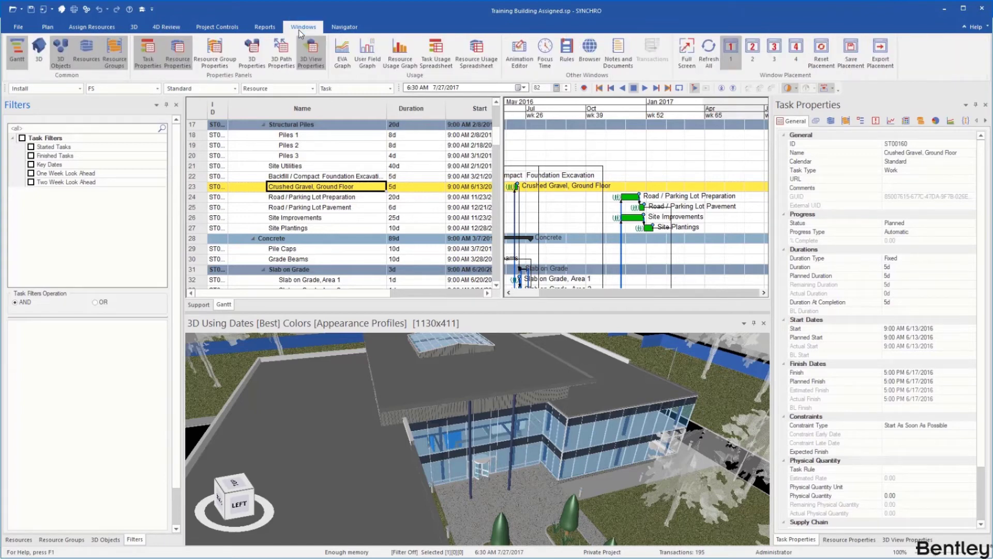
click(347, 29)
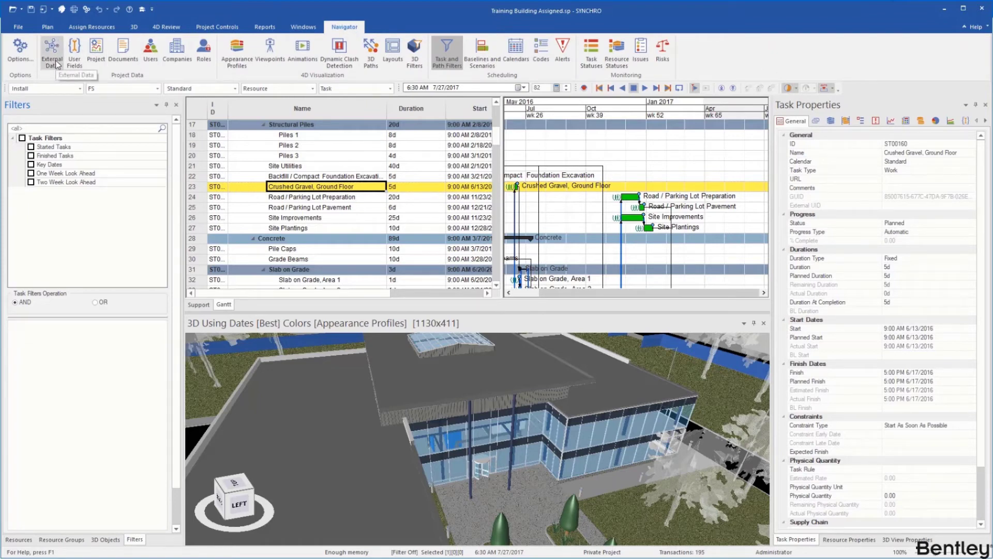
click(73, 64)
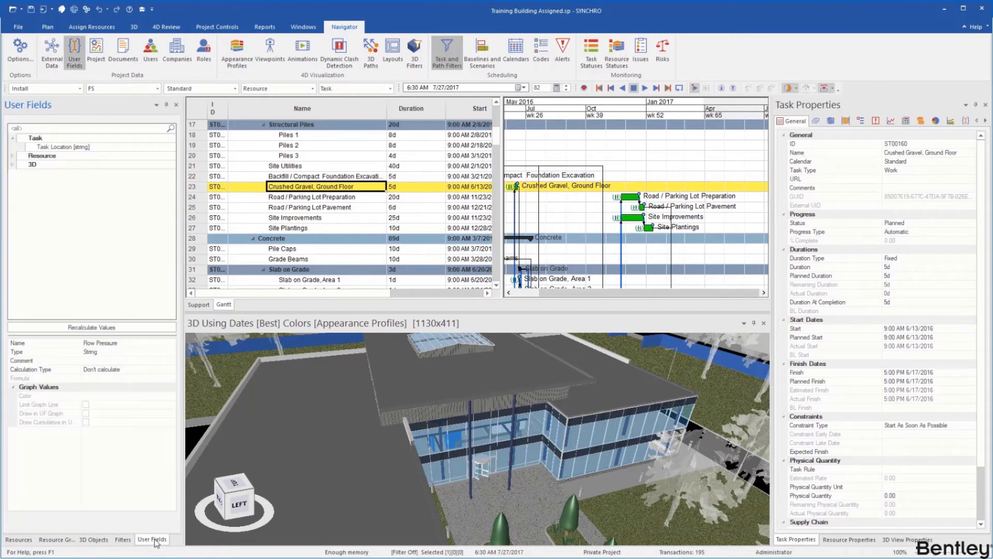
Preview the EVA Graph and User Field Graph, enlarging each pane, then close both.
click(298, 28)
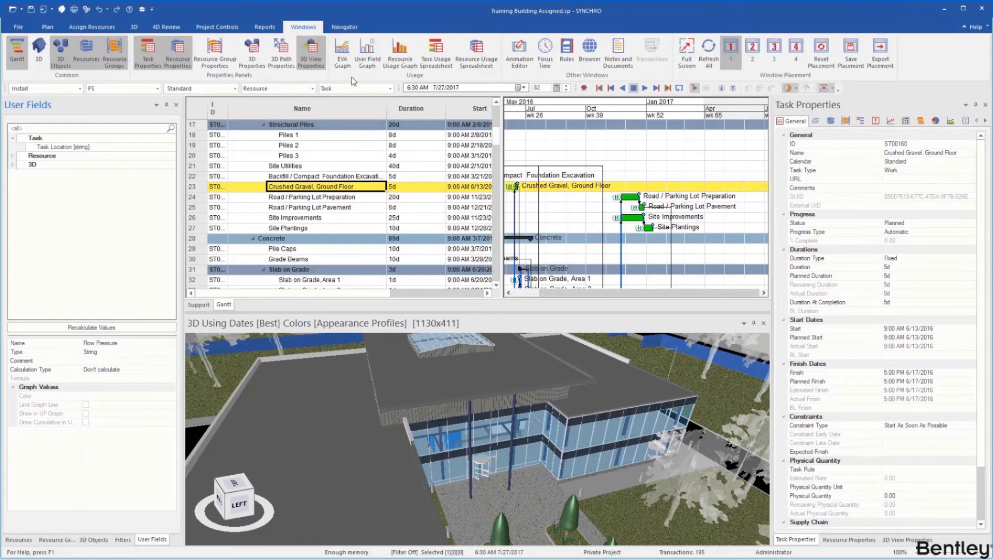
click(346, 61)
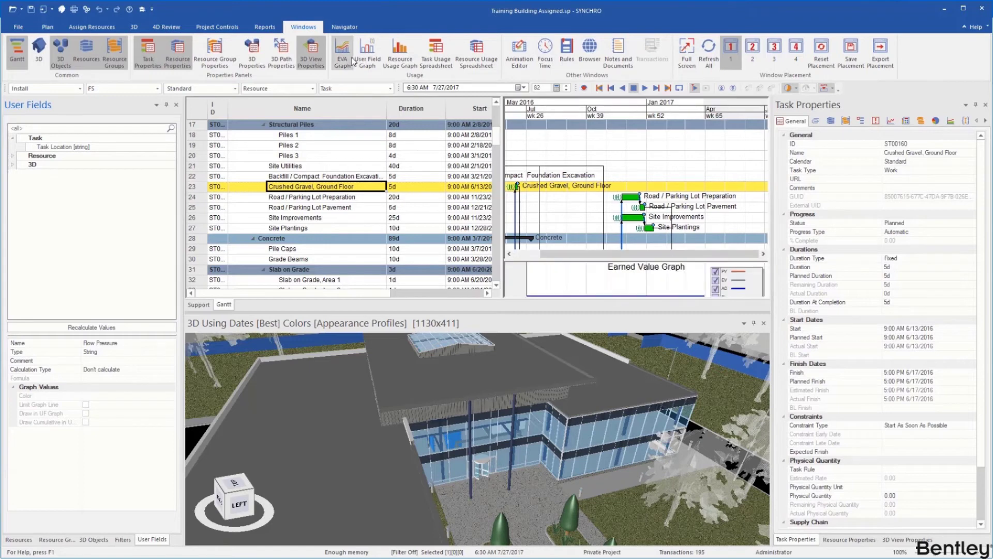
drag(619, 260, 620, 201)
click(343, 52)
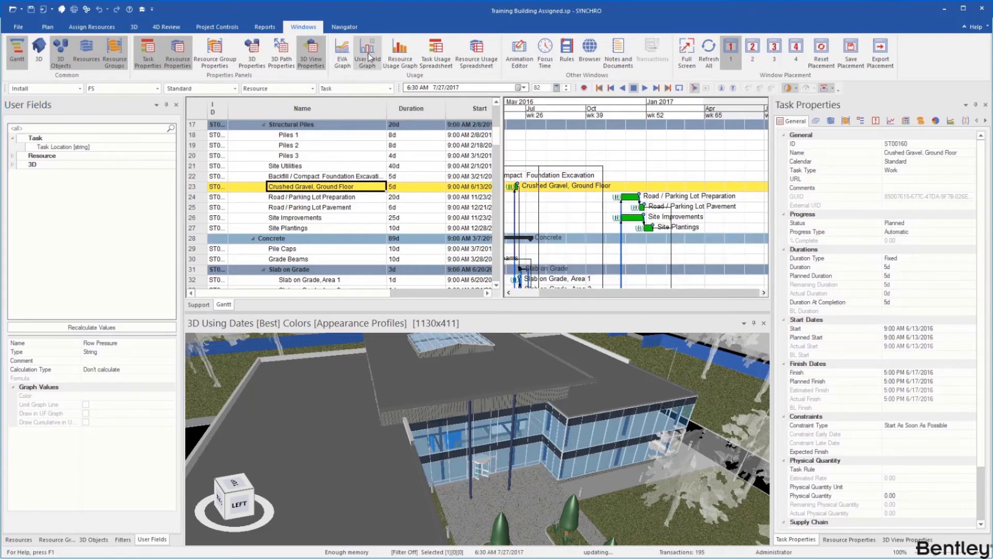
click(367, 60)
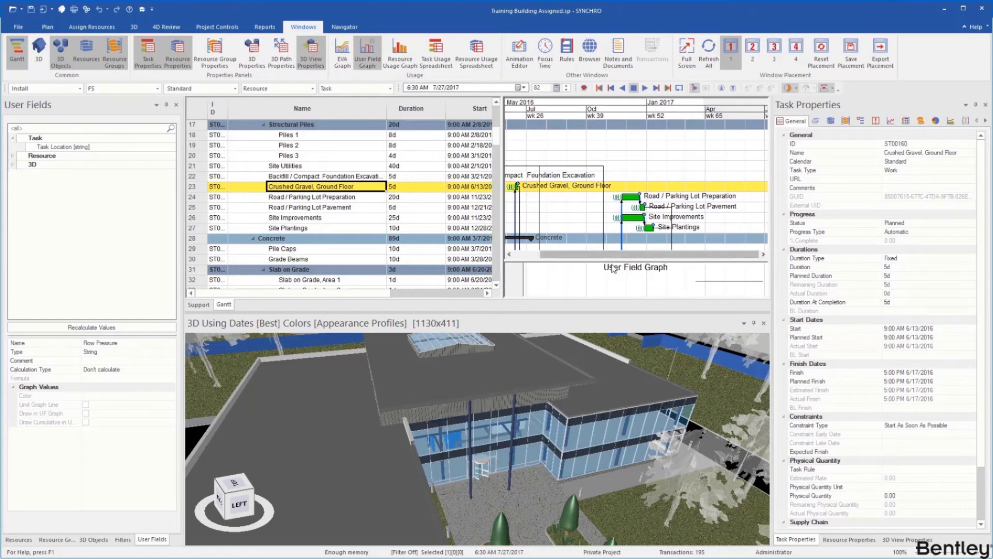
drag(616, 260, 615, 196)
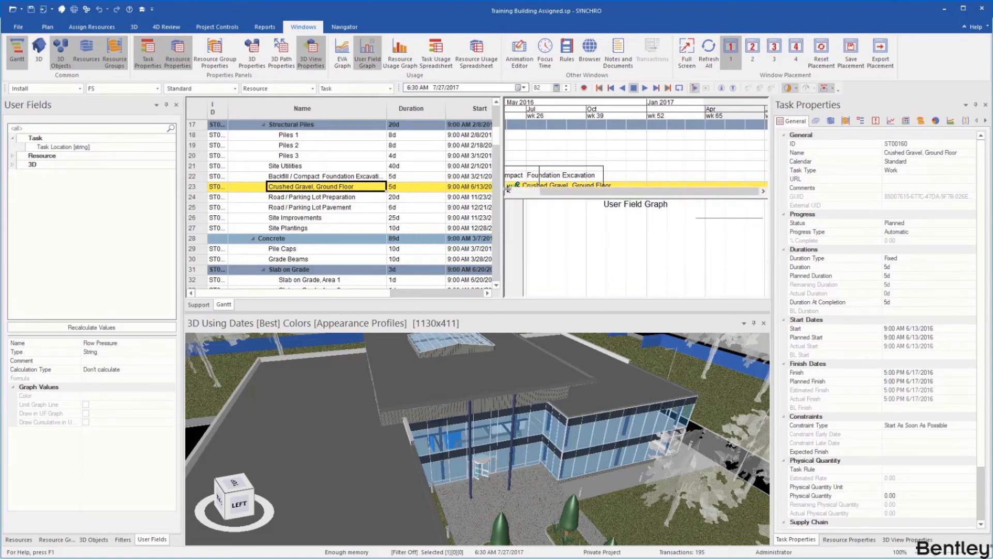
click(367, 61)
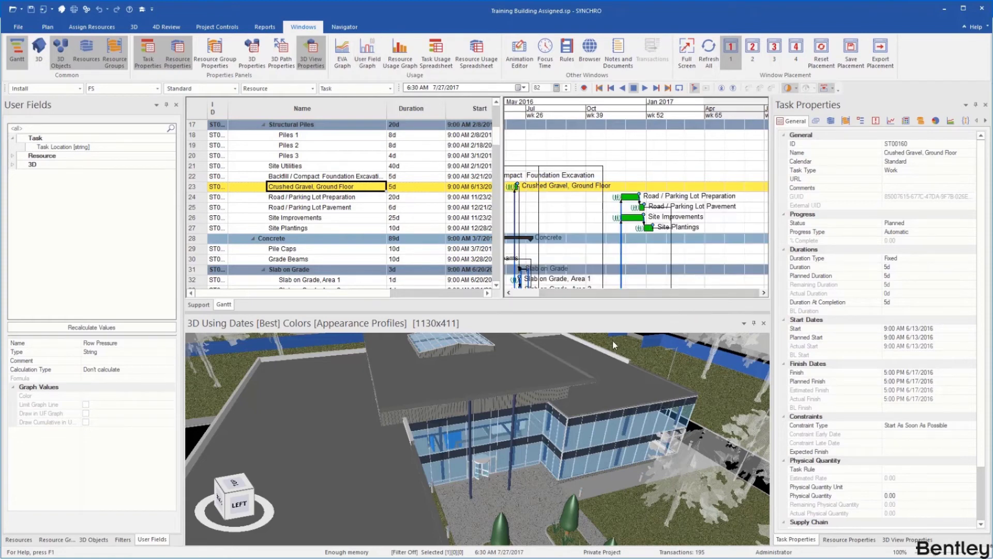
Open a second 3D window and dock it top-right beside the task grid, above the original view.
click(39, 53)
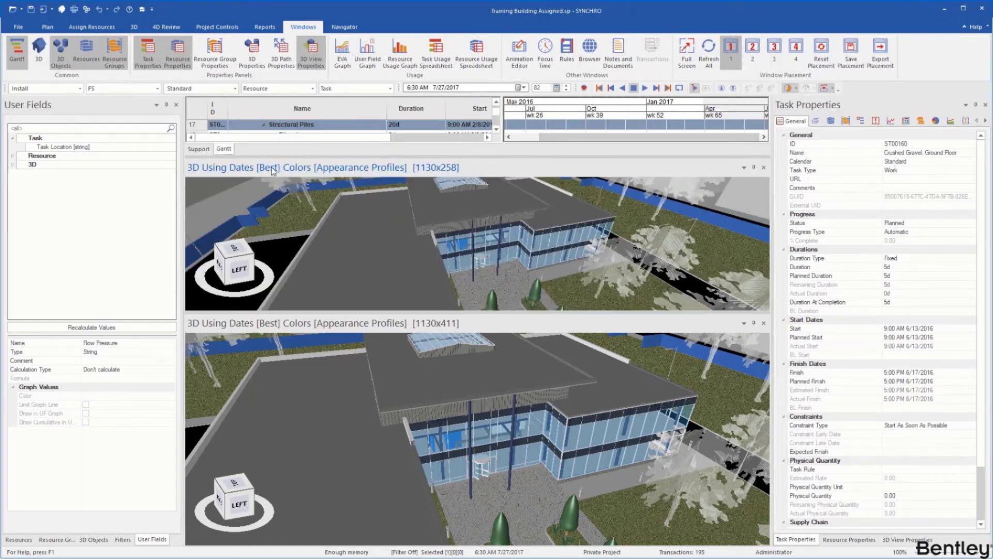
drag(274, 173, 499, 435)
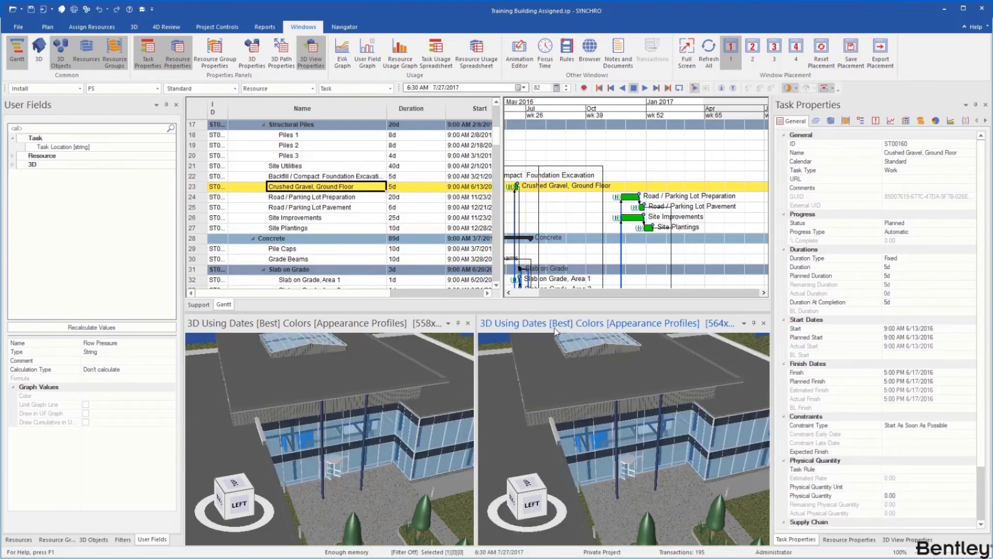
drag(554, 331, 500, 209)
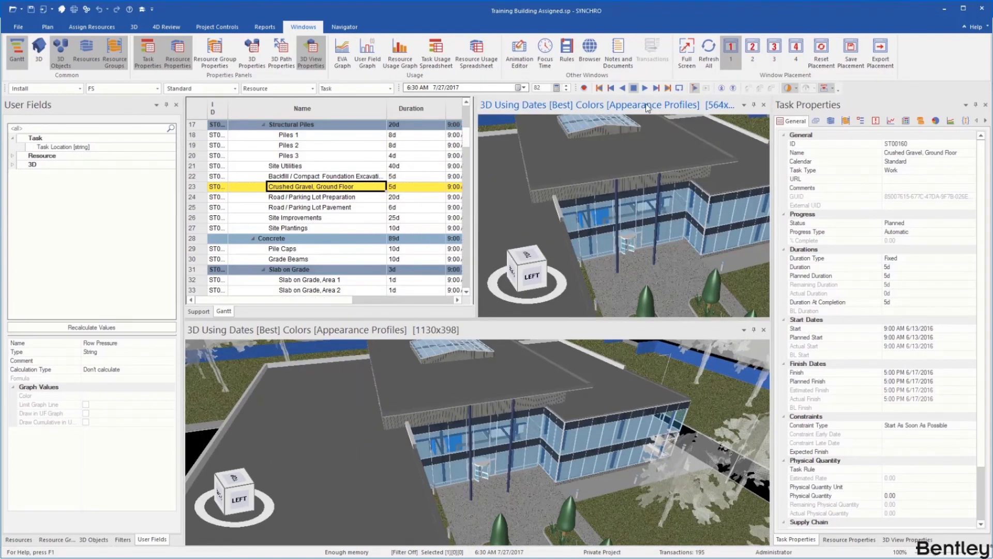
drag(649, 105, 524, 252)
double_click(448, 259)
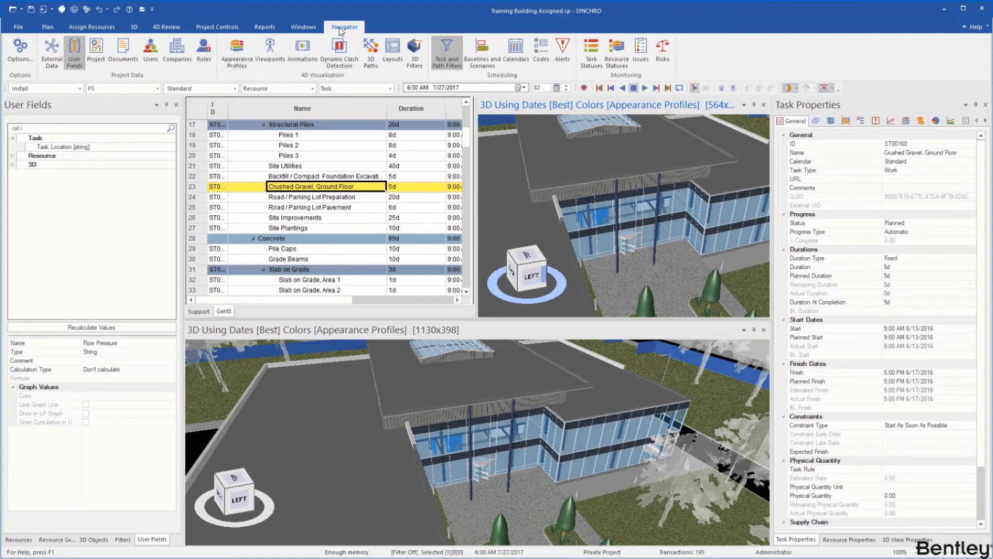
Switch to the Windows ribbon tab, leaving both docked 3D views in place.
click(304, 29)
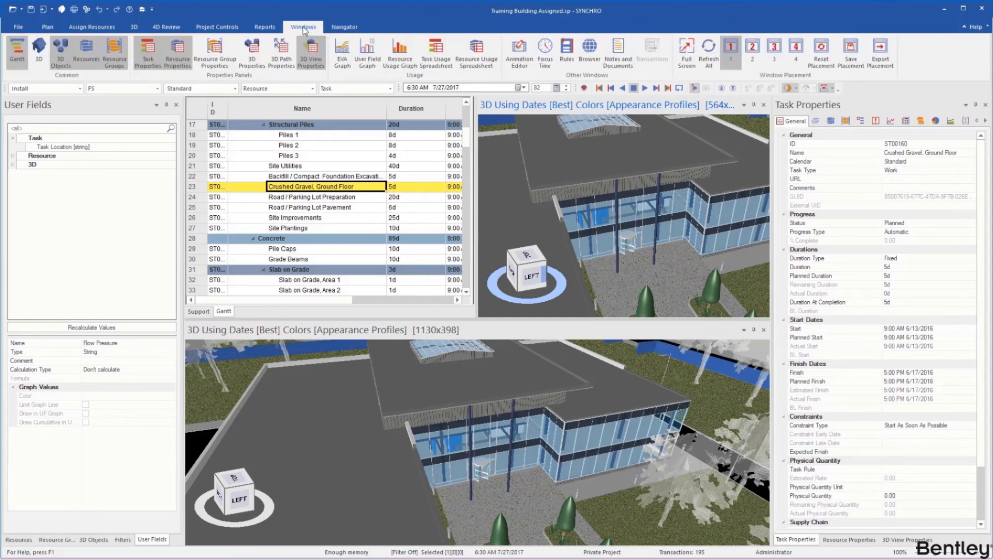